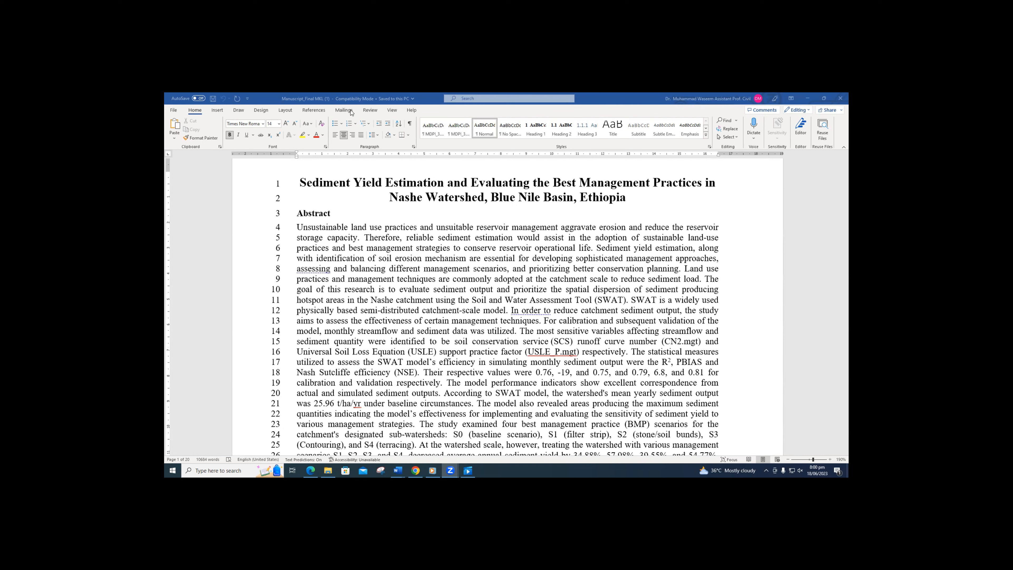
Turn on Track Changes for the manuscript.
left_click(371, 110)
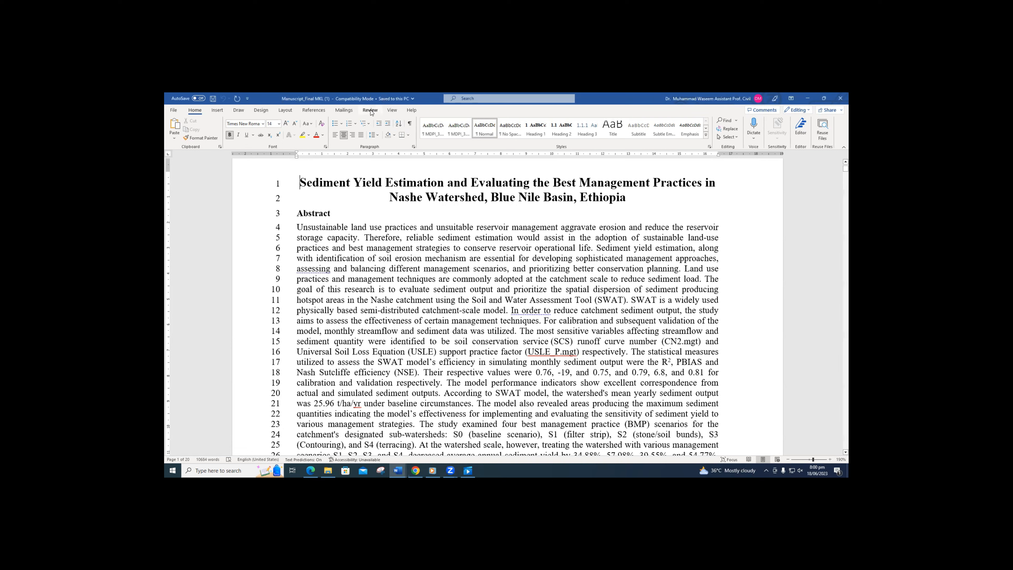
left_click(370, 111)
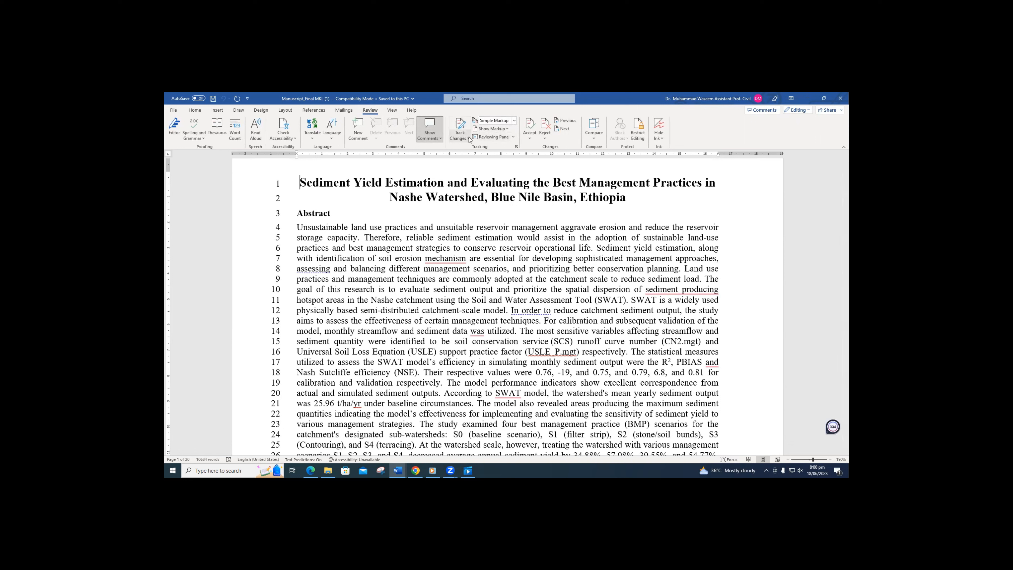
left_click(460, 128)
left_click(460, 128)
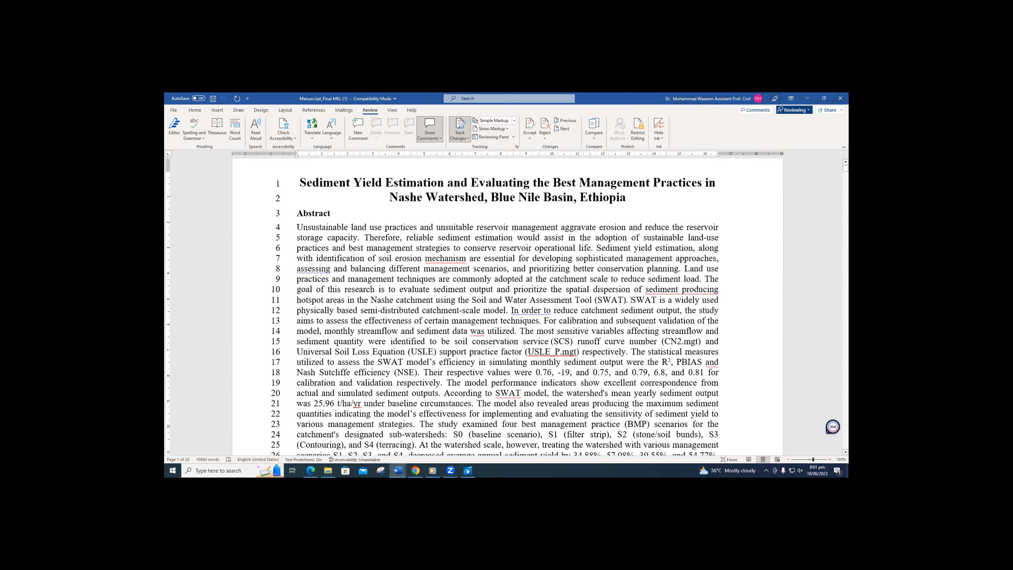
Insert the sentence "I m using track changes." in the abstract before "SWAT is a widely used".
left_click(631, 300)
type("I ")
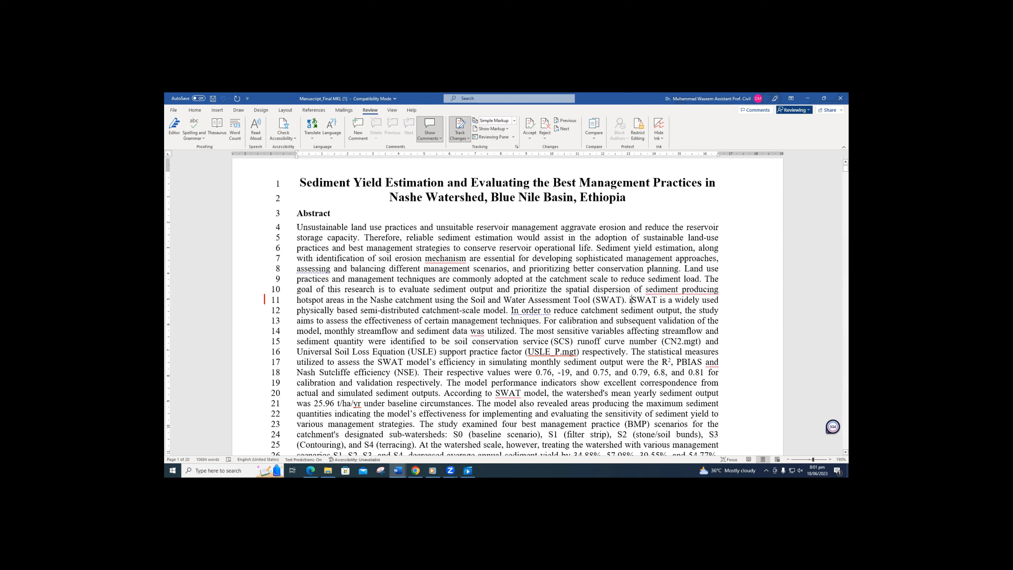
type("m ")
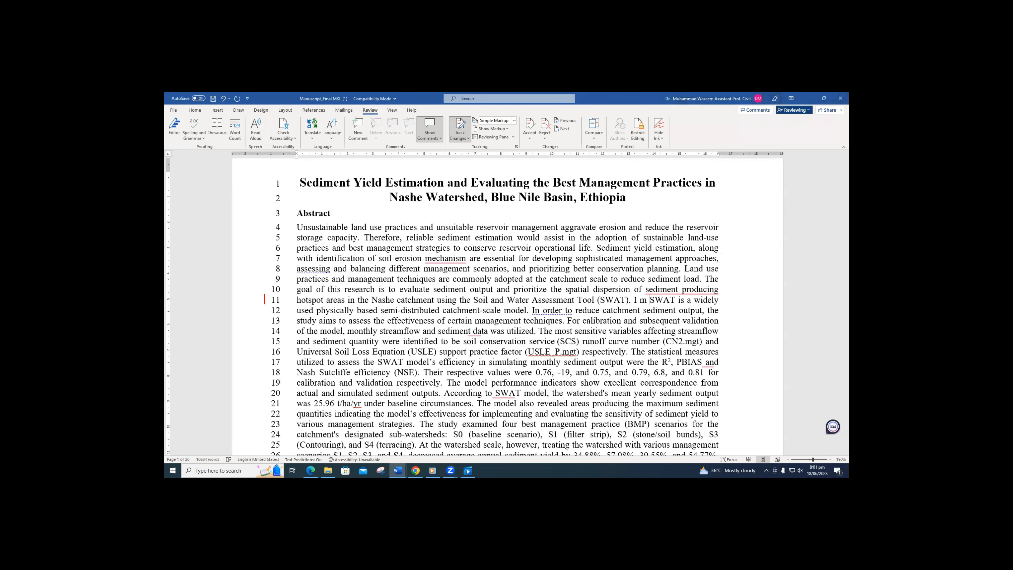
type("usin")
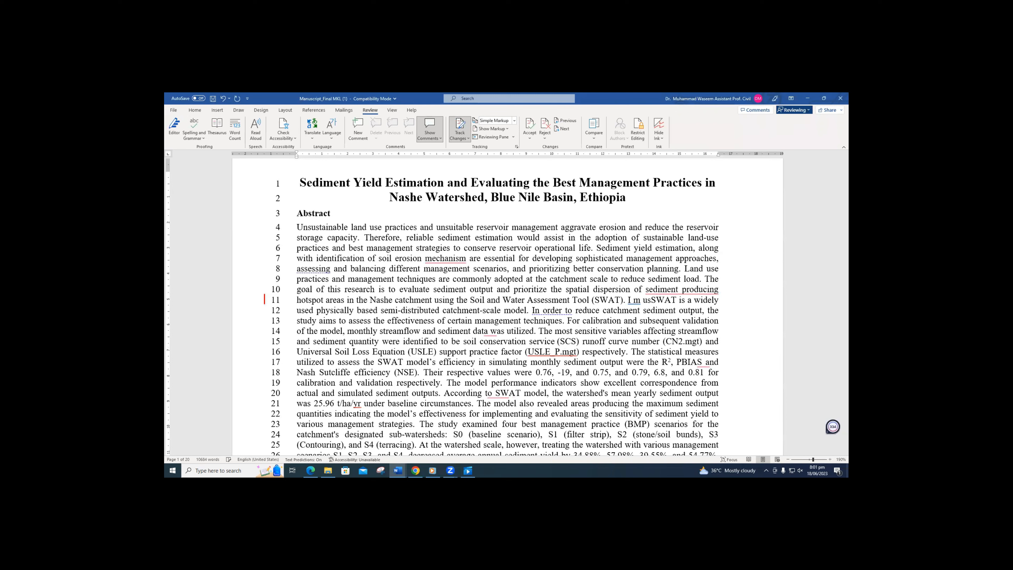
type("g ")
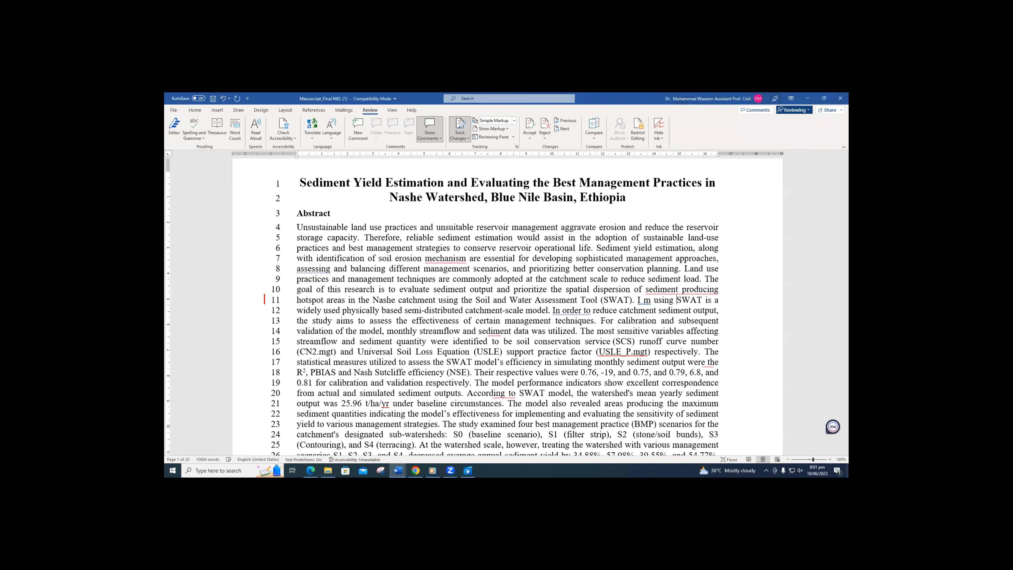
type("track")
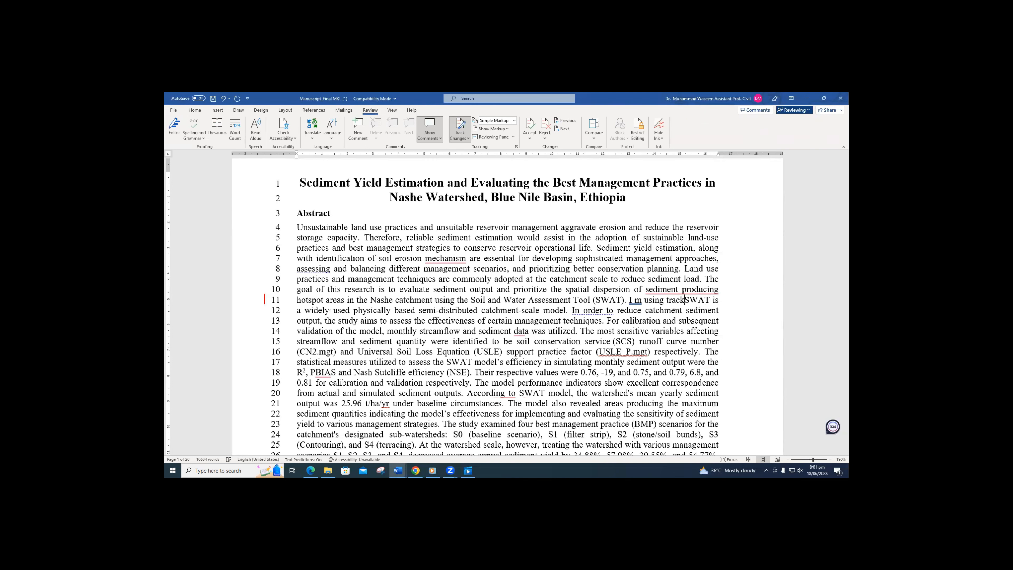
type(" ch")
type("ange")
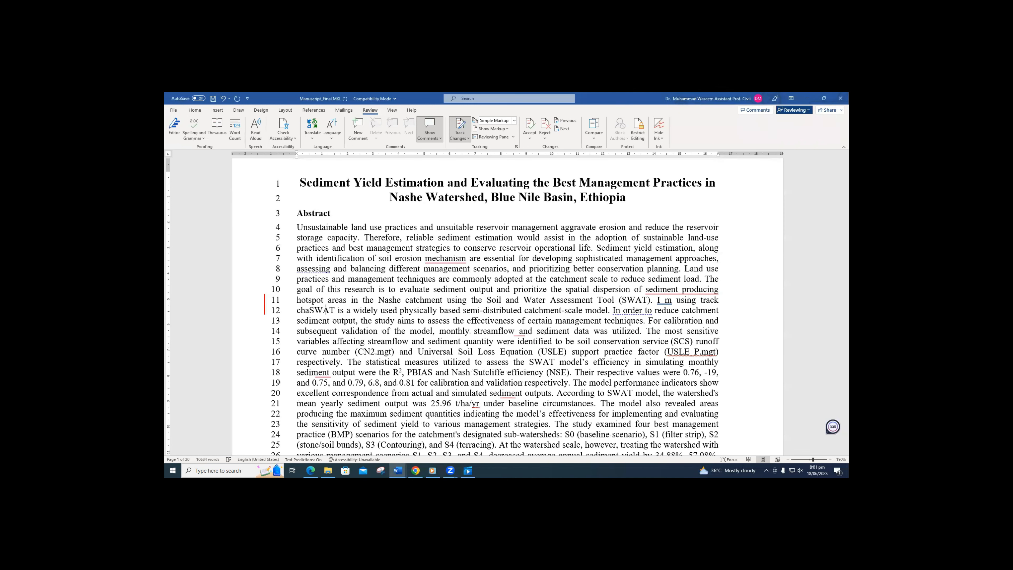
type("s.")
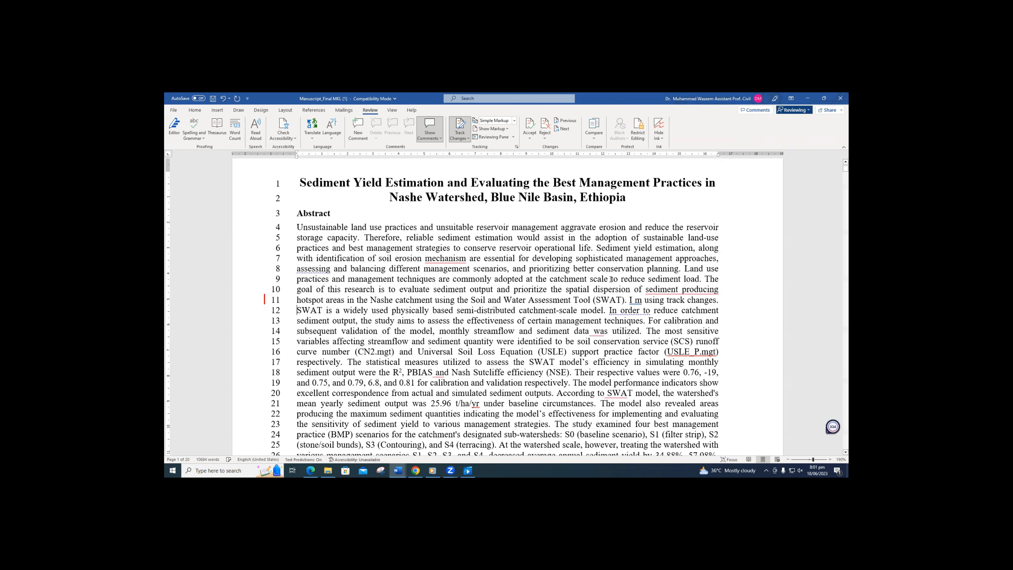
Apply the suggested hyphenation "sediment-producing" in the abstract and show the tracked changes inline to inspect the replaced and inserted text.
left_click(683, 290)
left_click(685, 316)
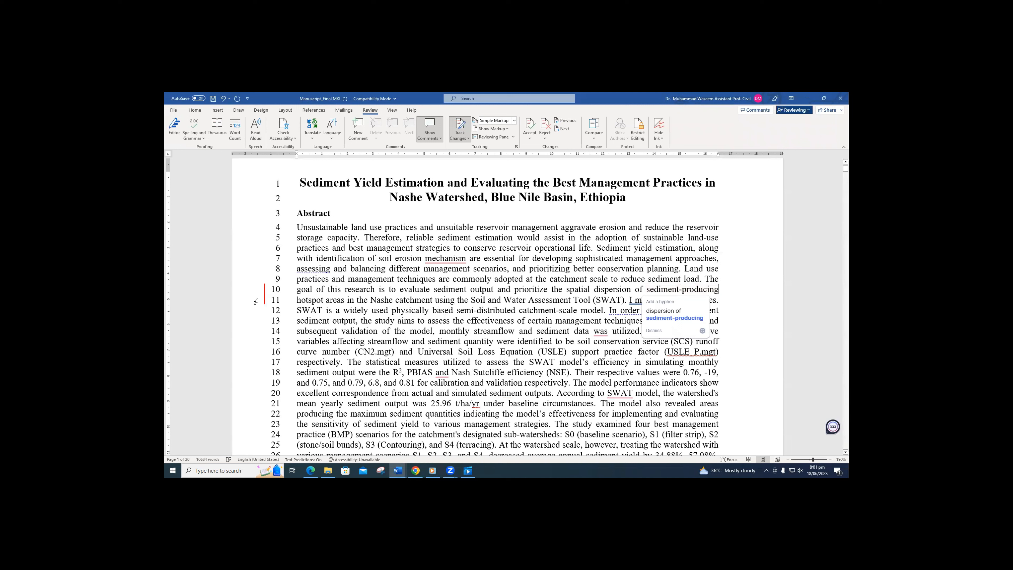
left_click(264, 297)
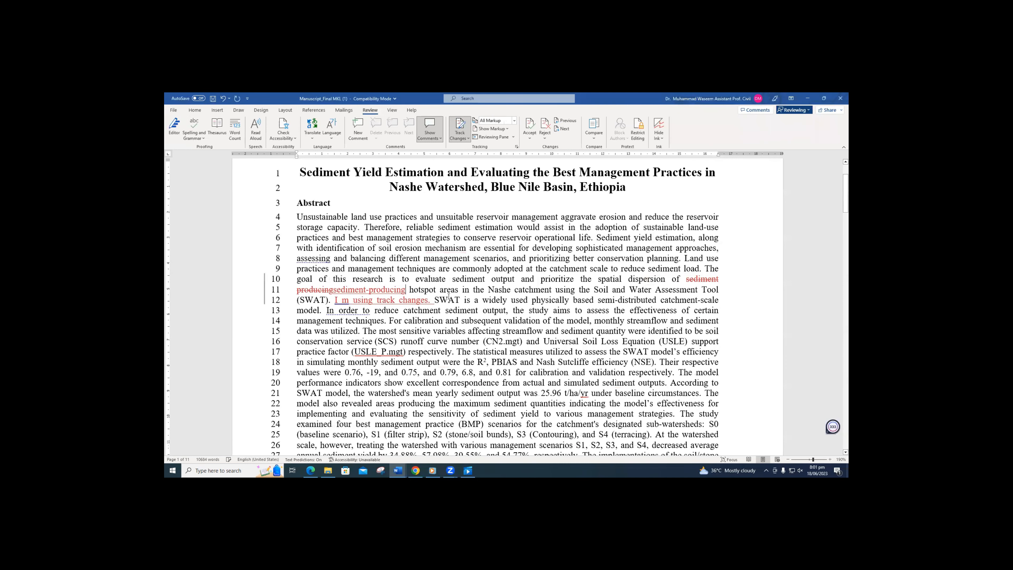
left_click_drag(407, 289, 304, 285)
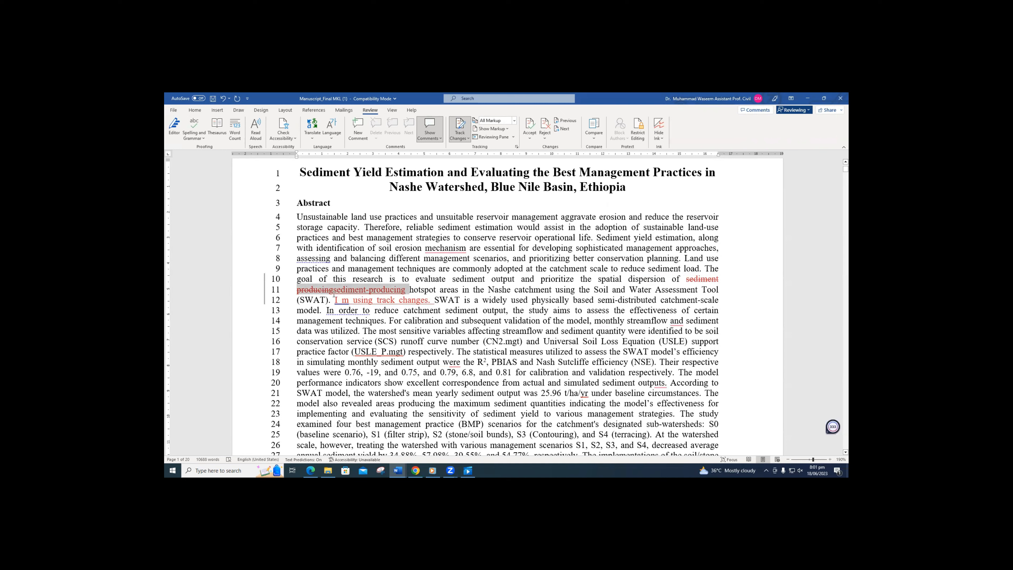
left_click_drag(335, 300, 422, 300)
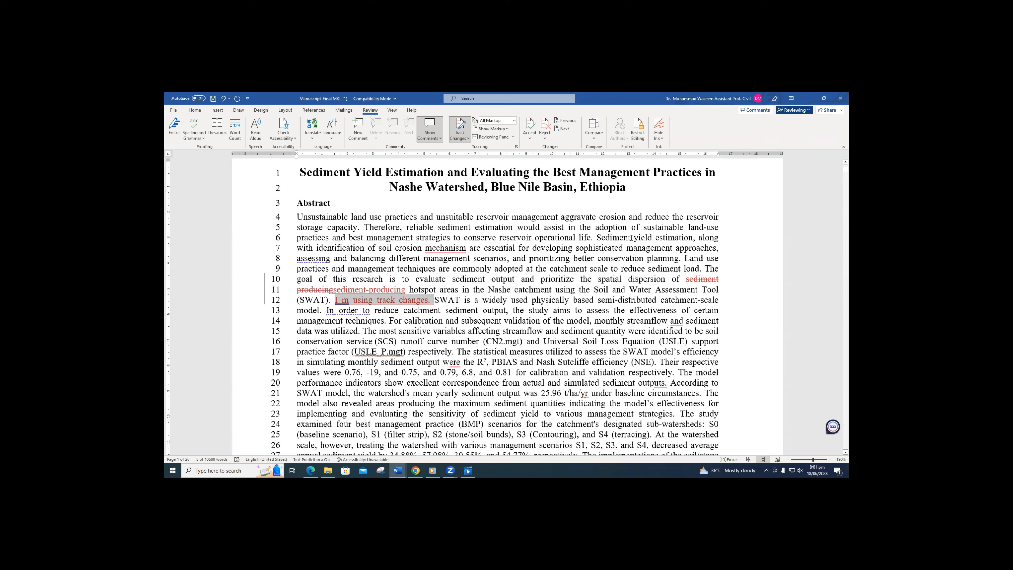
Delete "conserve reservoir operational life. Sediment" from the abstract as a tracked change and hide the inline markup.
left_click_drag(632, 238, 469, 232)
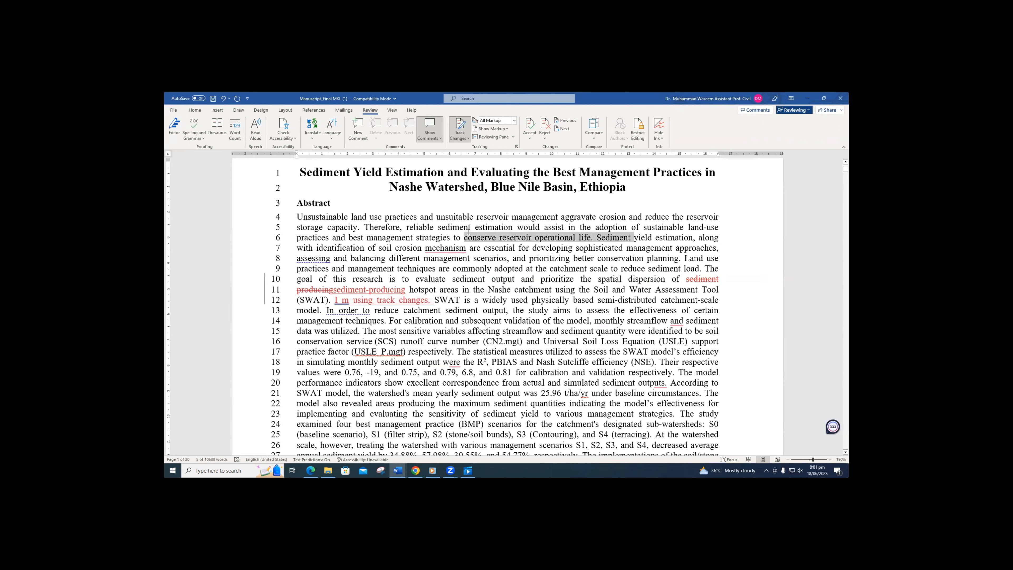
key("Delete")
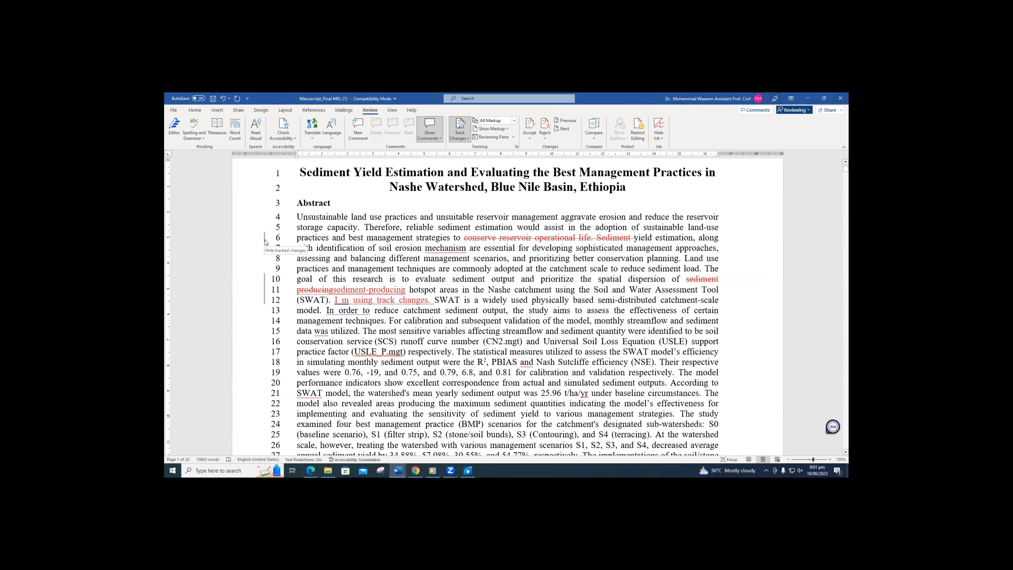
left_click(264, 241)
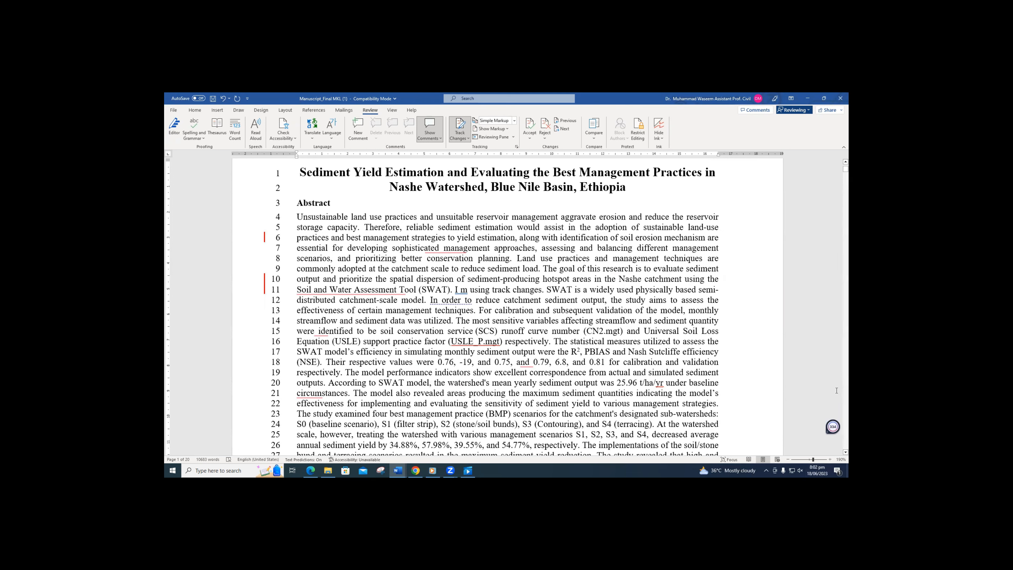
Quit the Grammarly assistant.
right_click(833, 429)
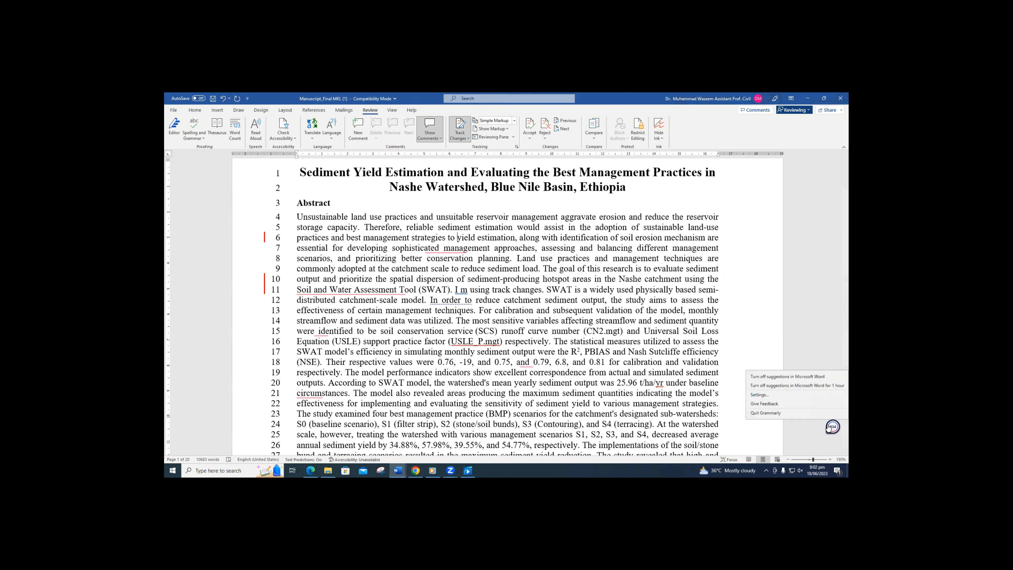
left_click(794, 413)
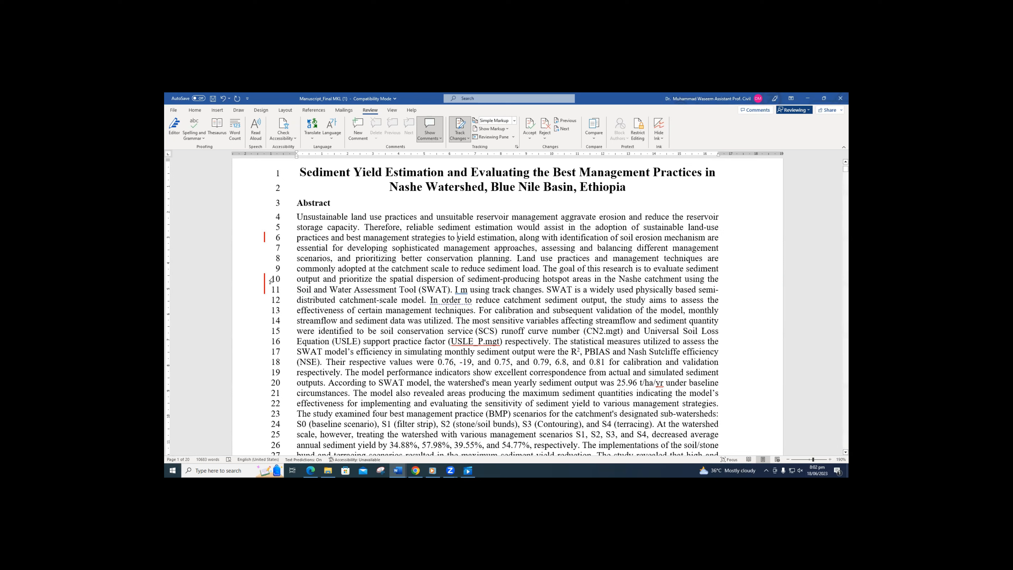
Accept all tracked changes in the document and turn off Track Changes.
left_click(265, 285)
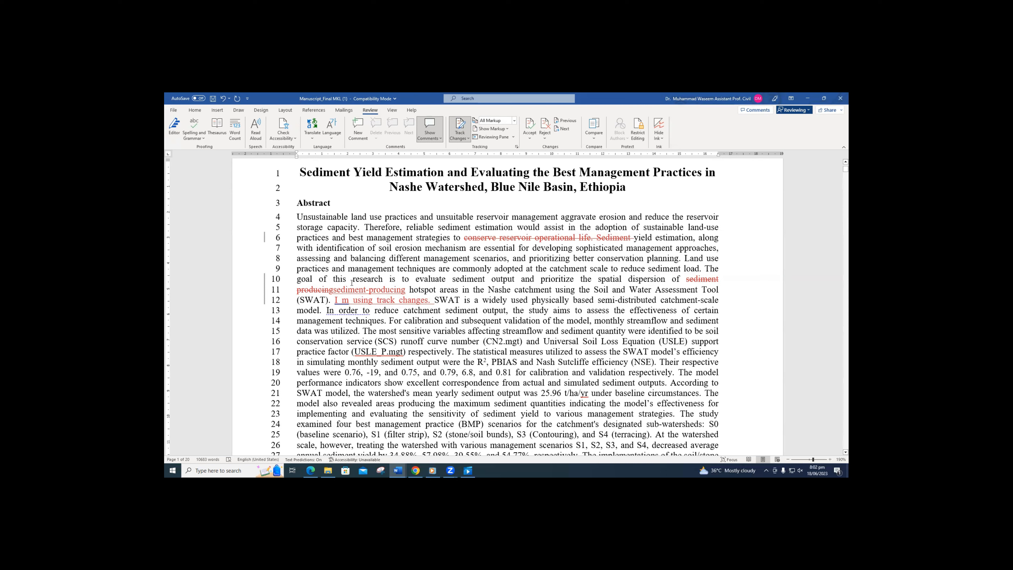
left_click(530, 137)
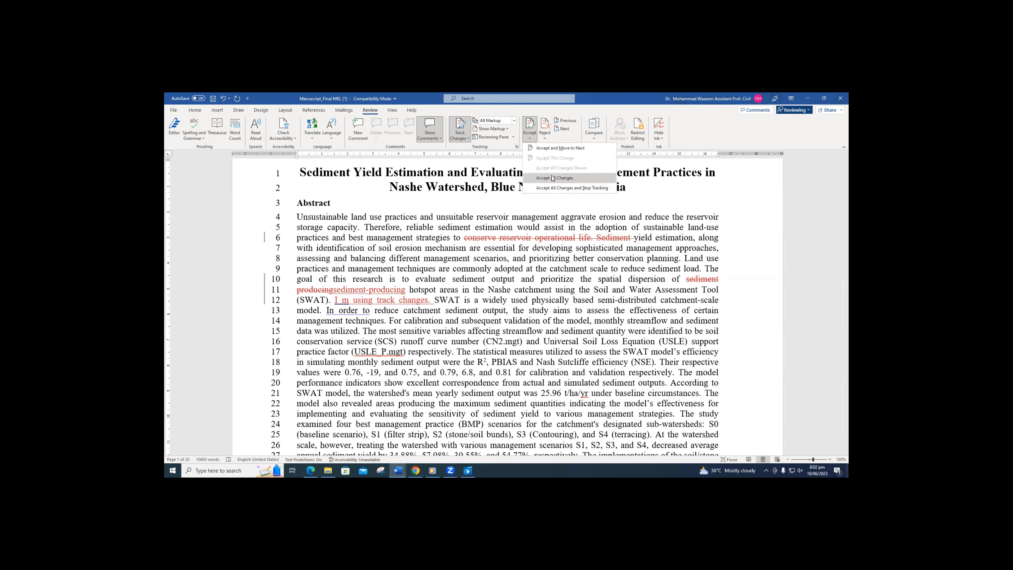
left_click(548, 188)
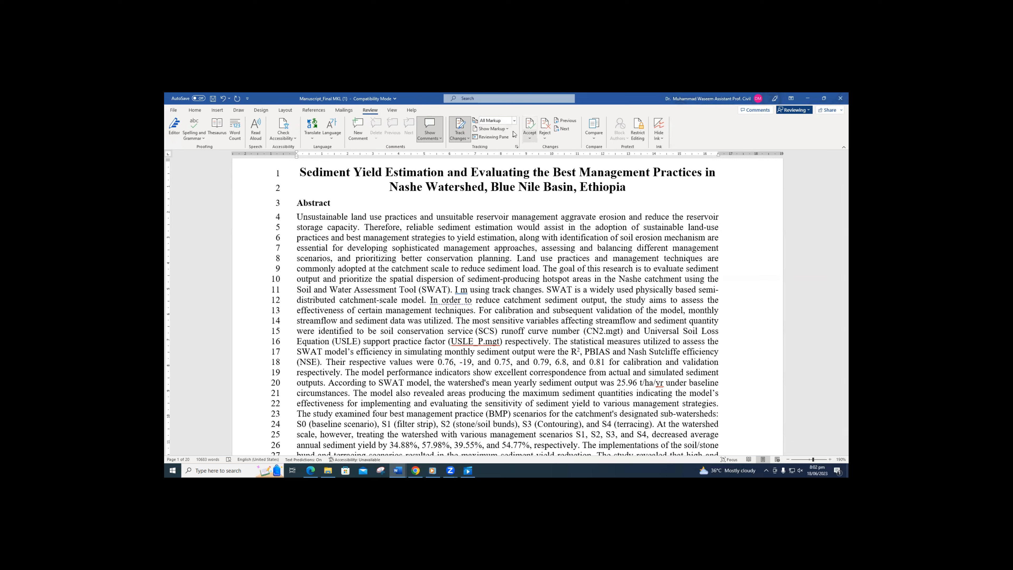
left_click(530, 138)
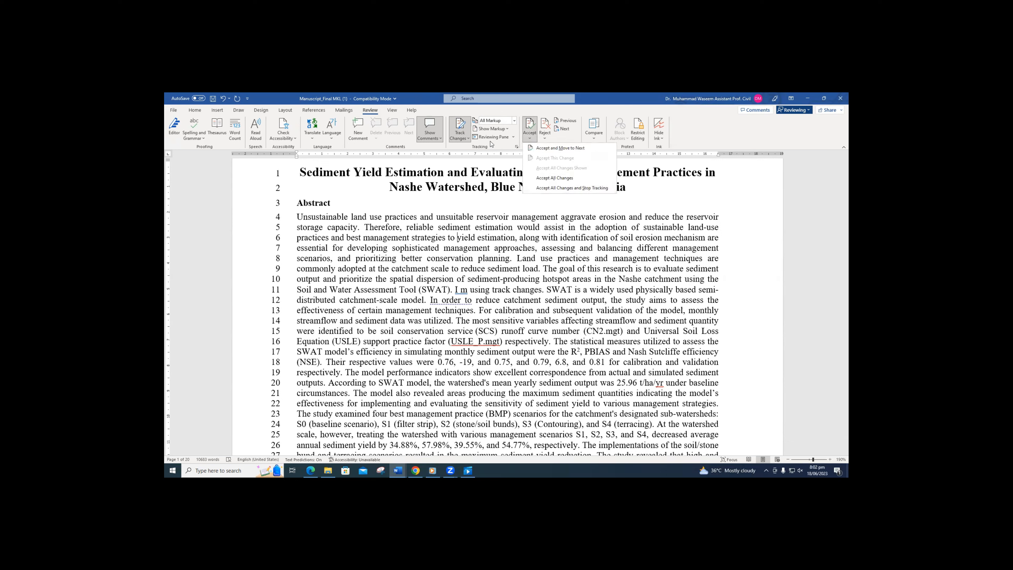
left_click(460, 126)
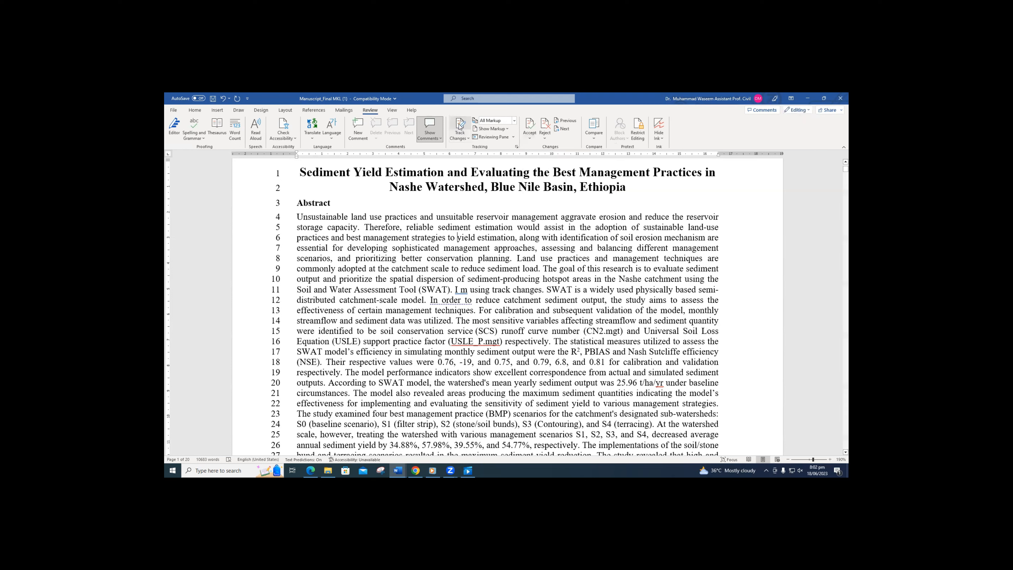
left_click(532, 138)
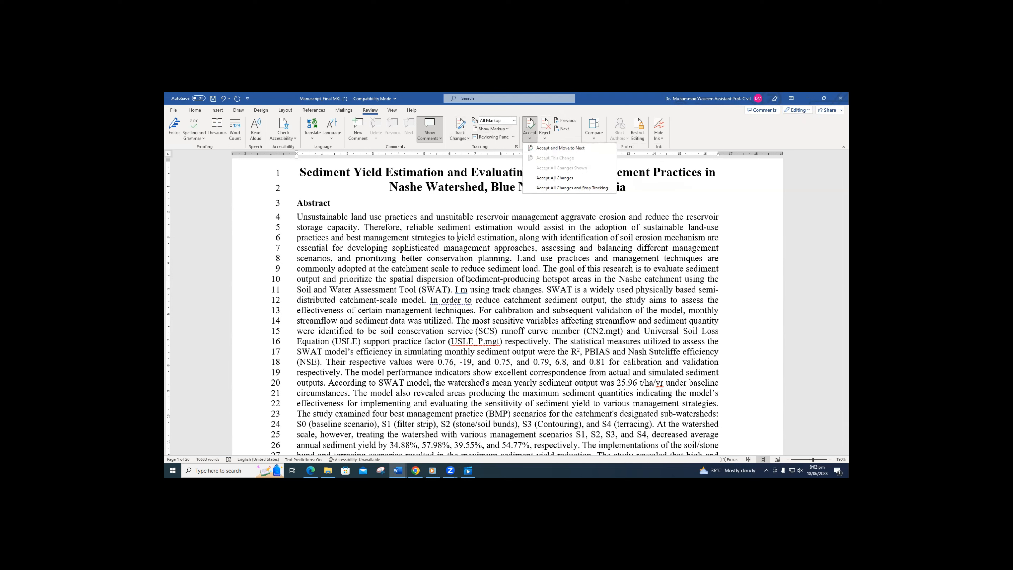
left_click(503, 277)
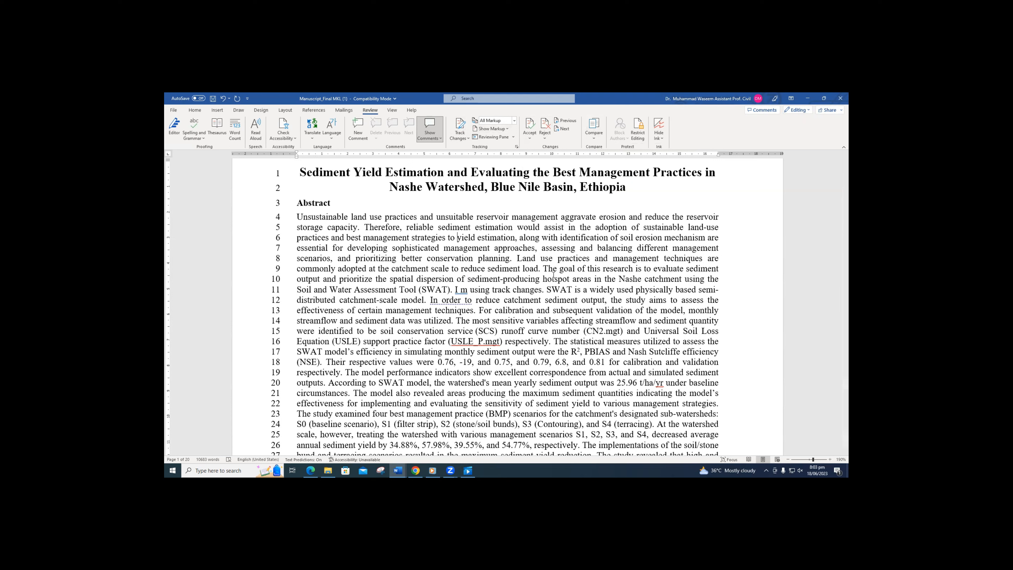
left_click(530, 135)
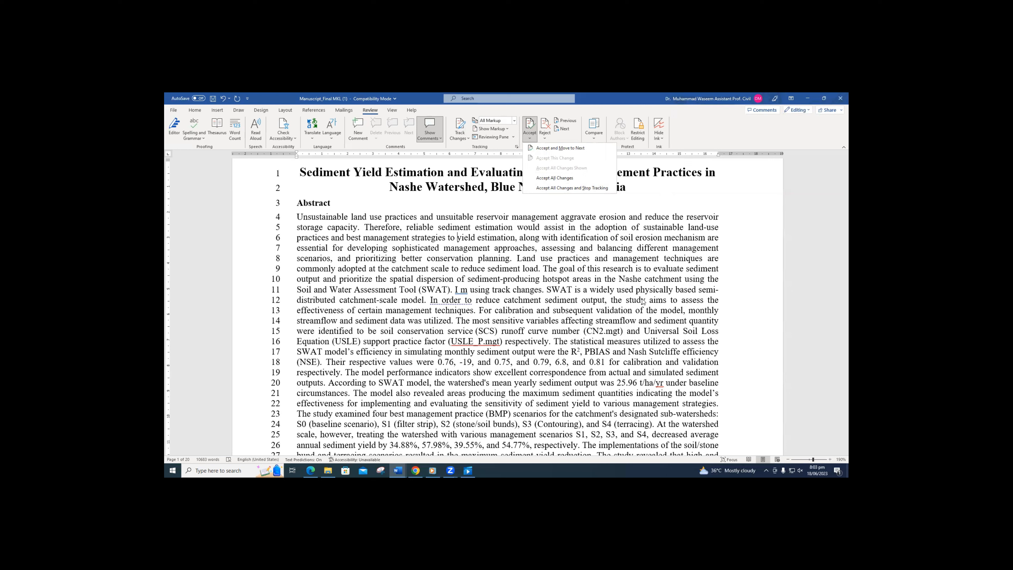
left_click(567, 211)
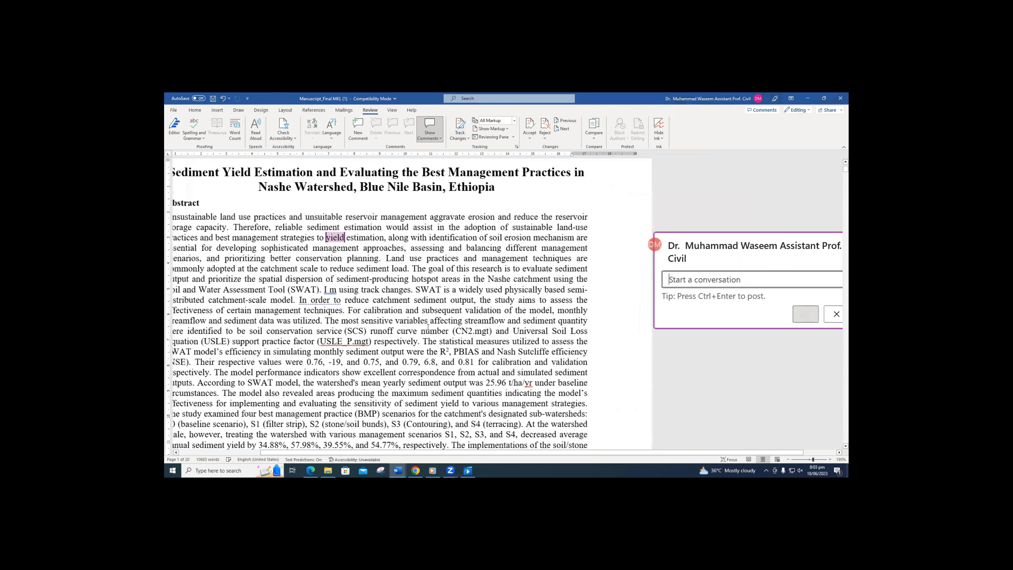
left_click(405, 342)
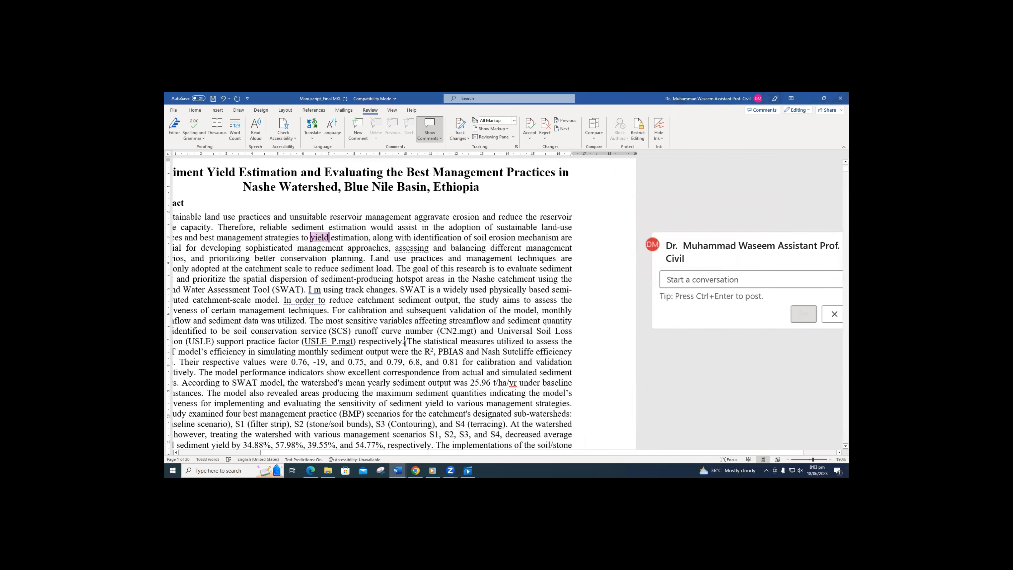
left_click(838, 313)
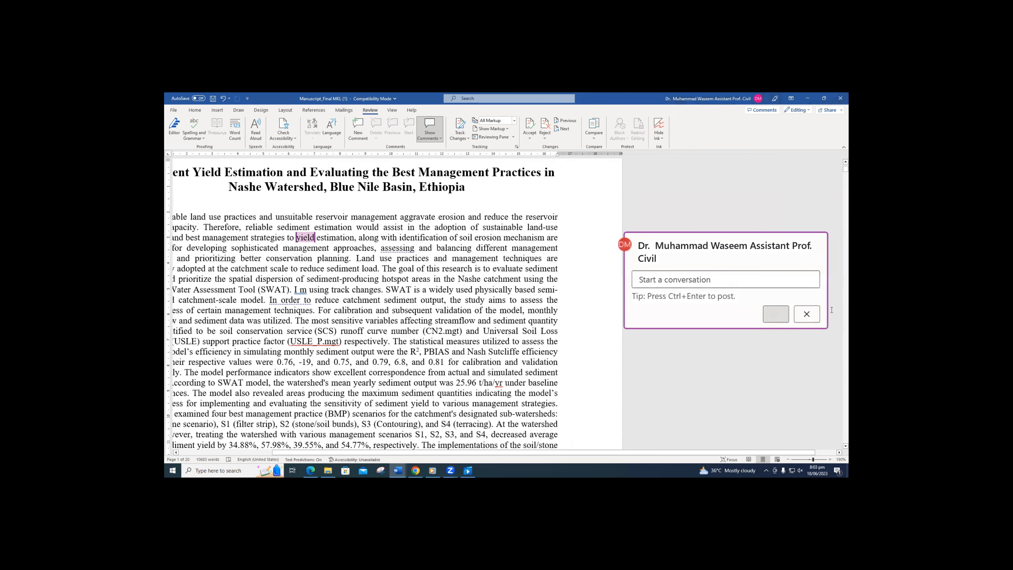
left_click(799, 316)
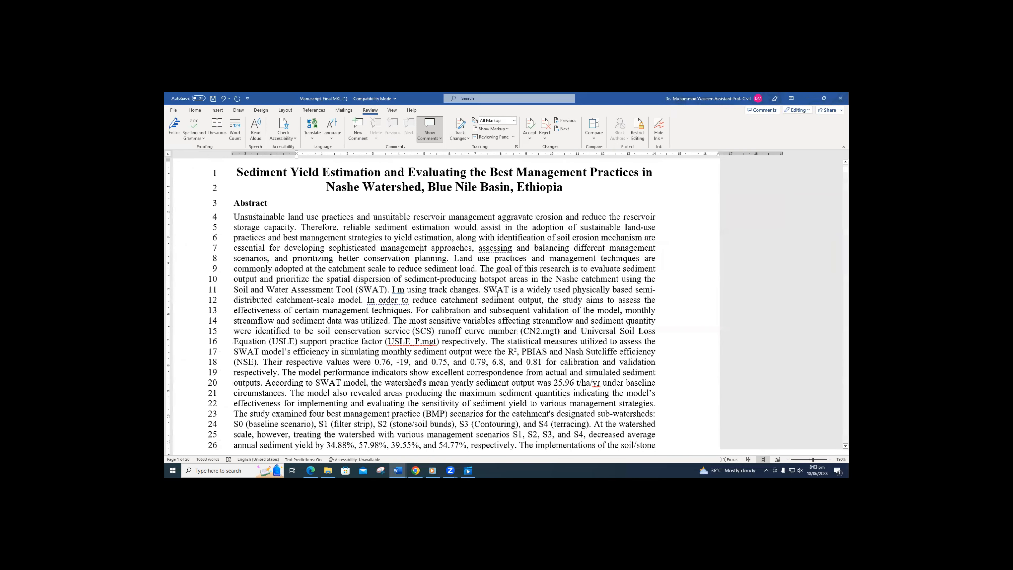
Split the abstract into two paragraphs before "The most sensitive variables affecting streamflow".
left_click(457, 320)
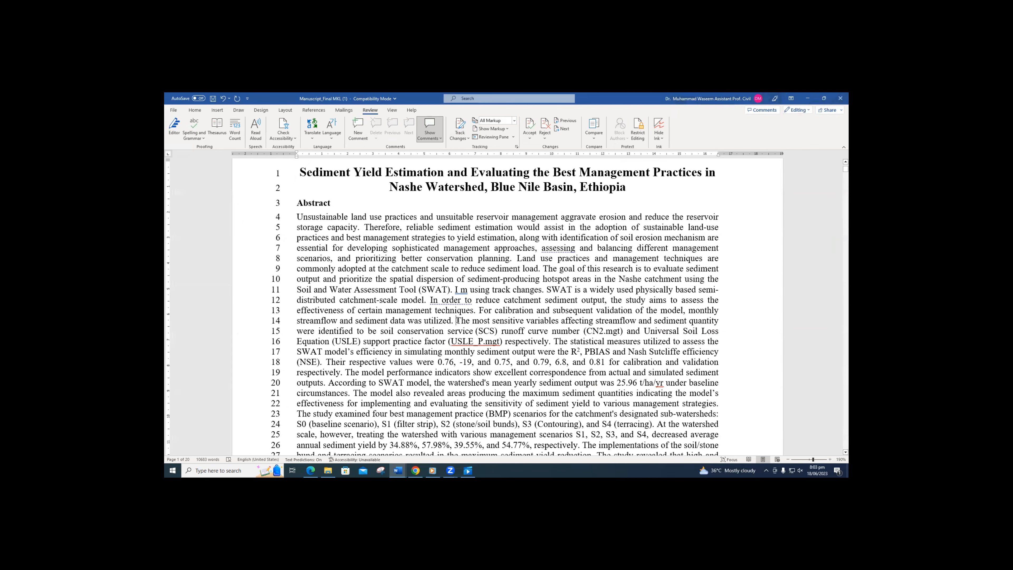
key("Return")
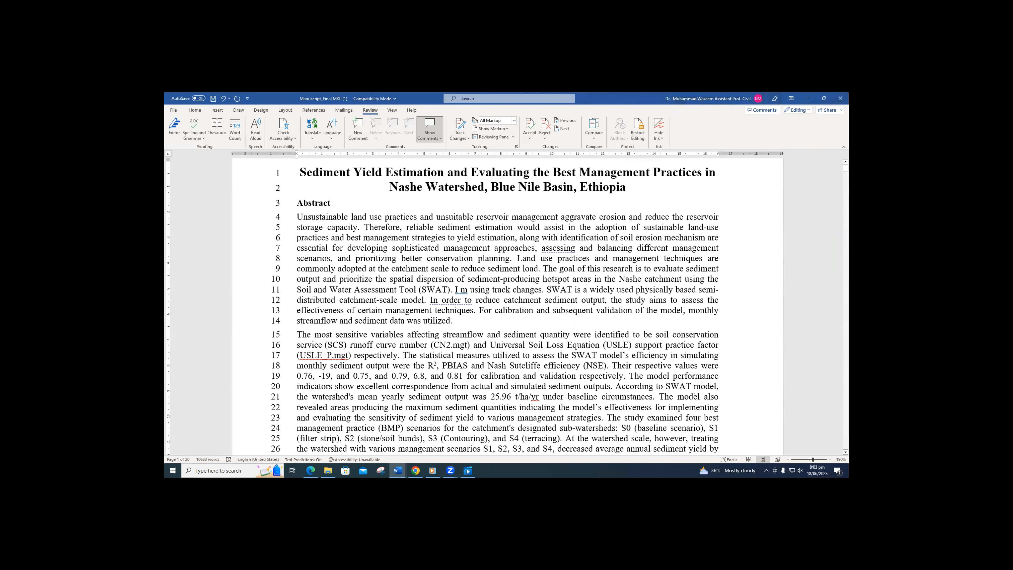
Post the comment "Pls correct" on the abstract passage from "In order to reduce catchment sediment output" through "sediment data was utilized.".
left_click_drag(457, 321, 431, 300)
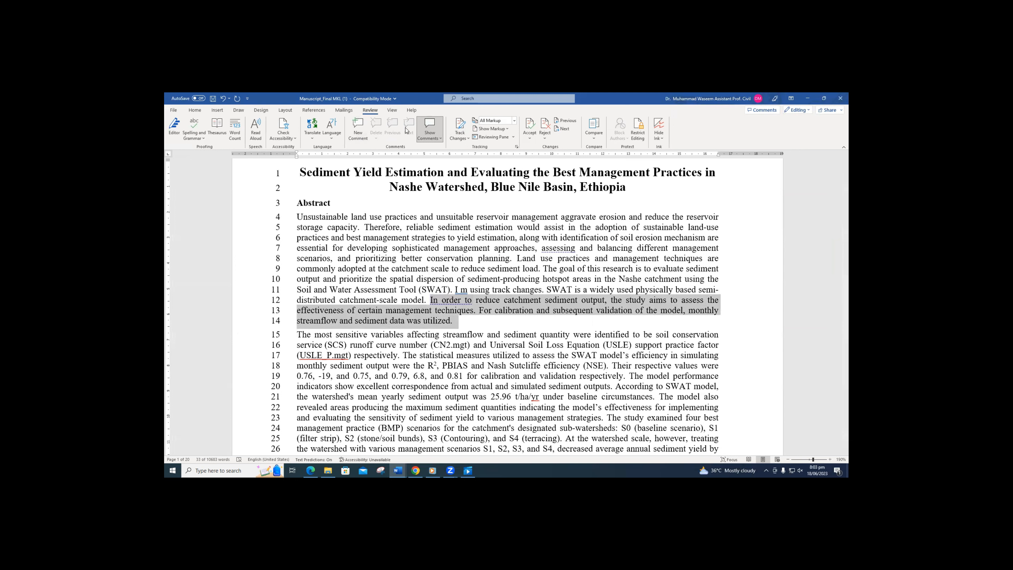
left_click(358, 133)
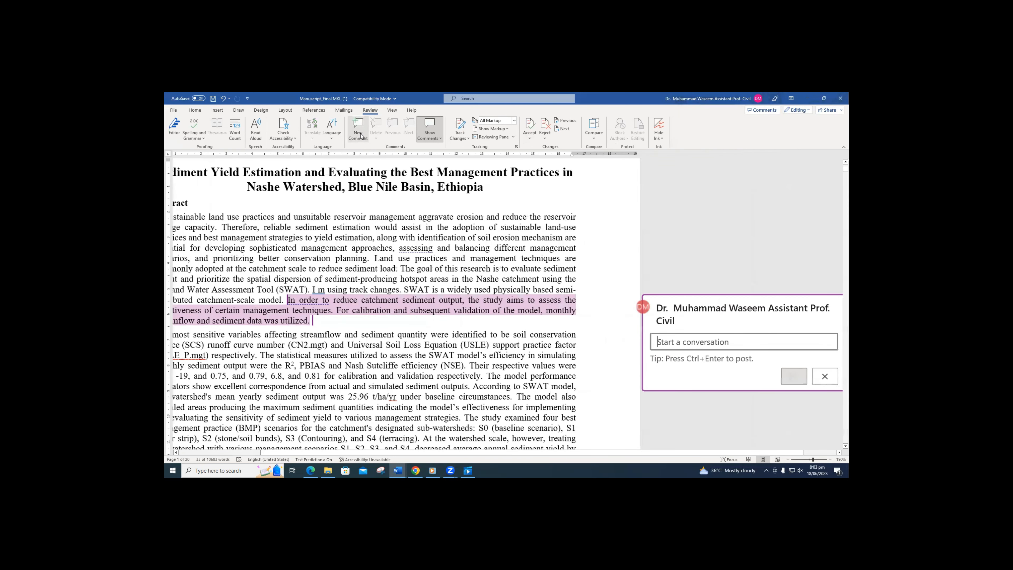
type("pls")
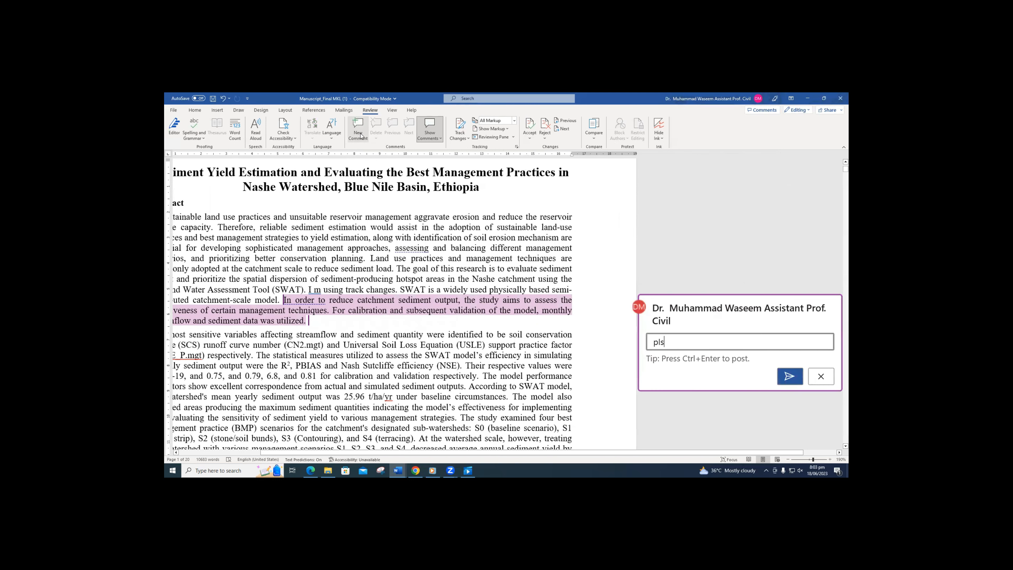
type(" co")
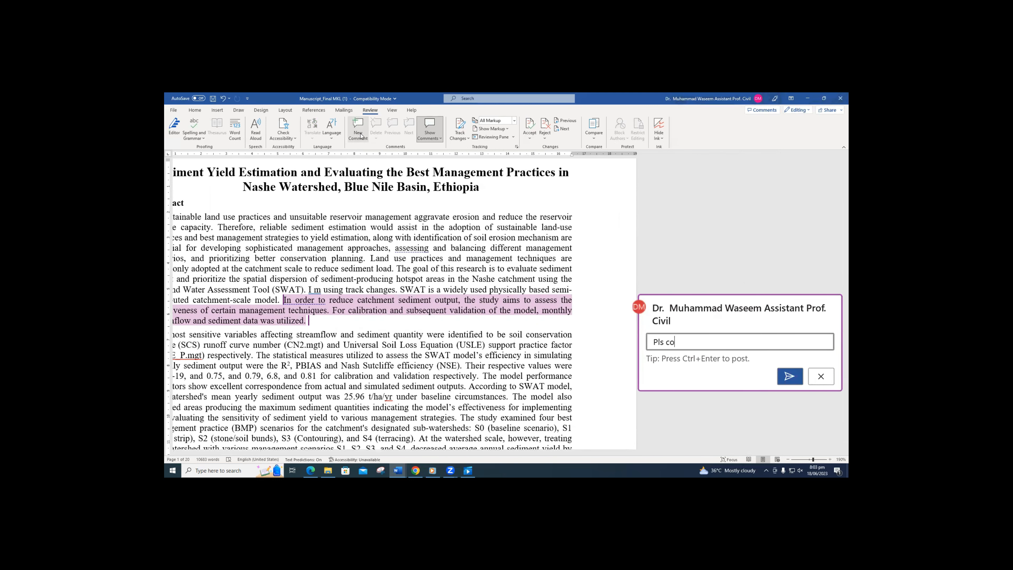
type("rrect")
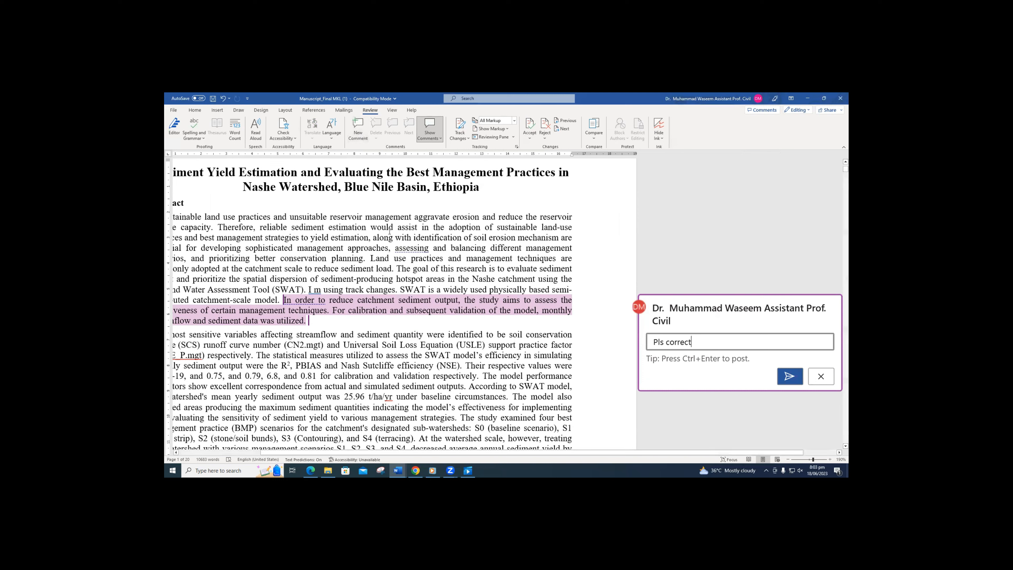
left_click(418, 333)
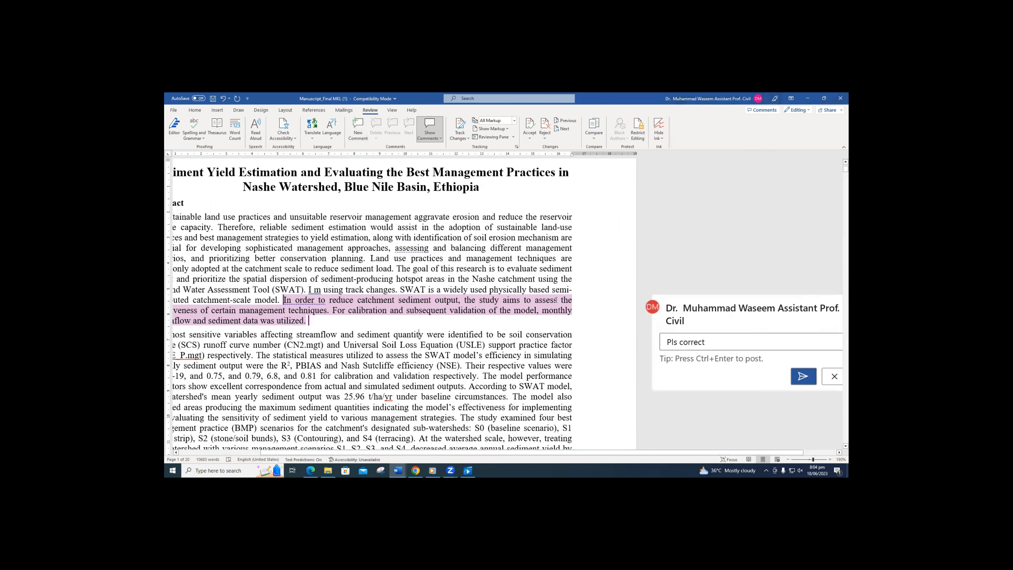
scroll(607, 303, "down", 3)
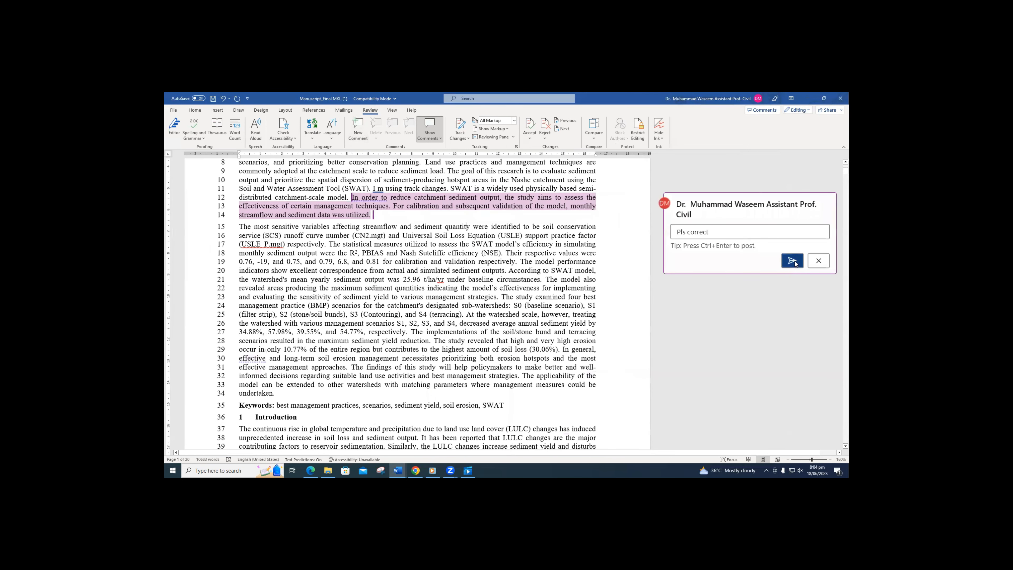
left_click(793, 261)
Post the reply "ffhdhre" to the "Pls correct" comment.
left_click(710, 255)
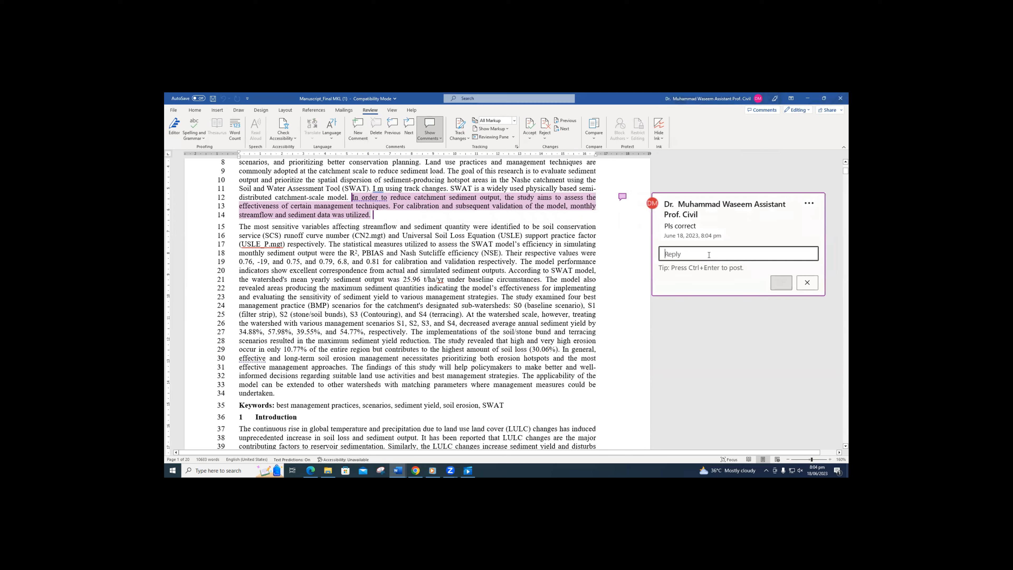
type("ffhdhre")
left_click(781, 282)
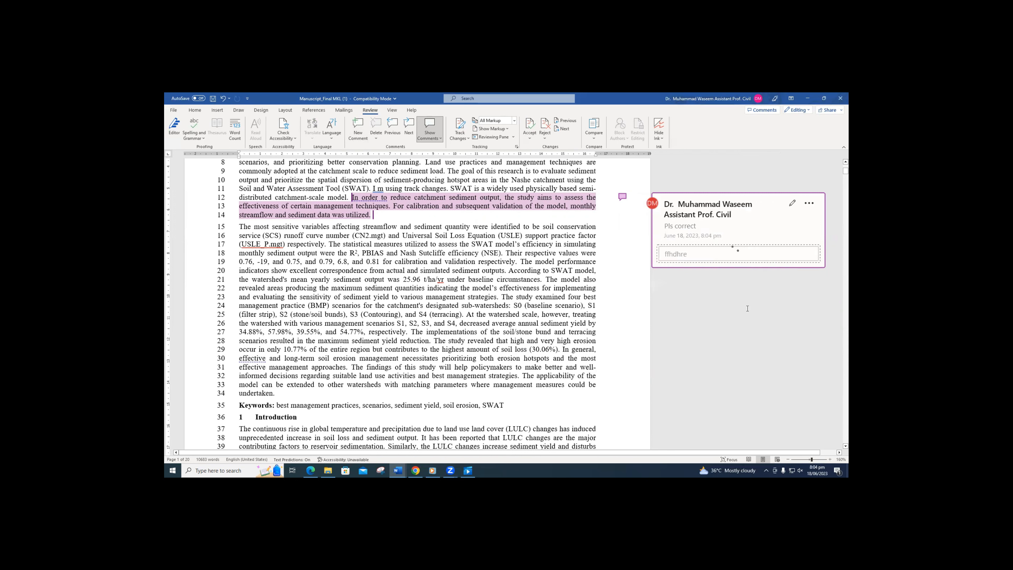